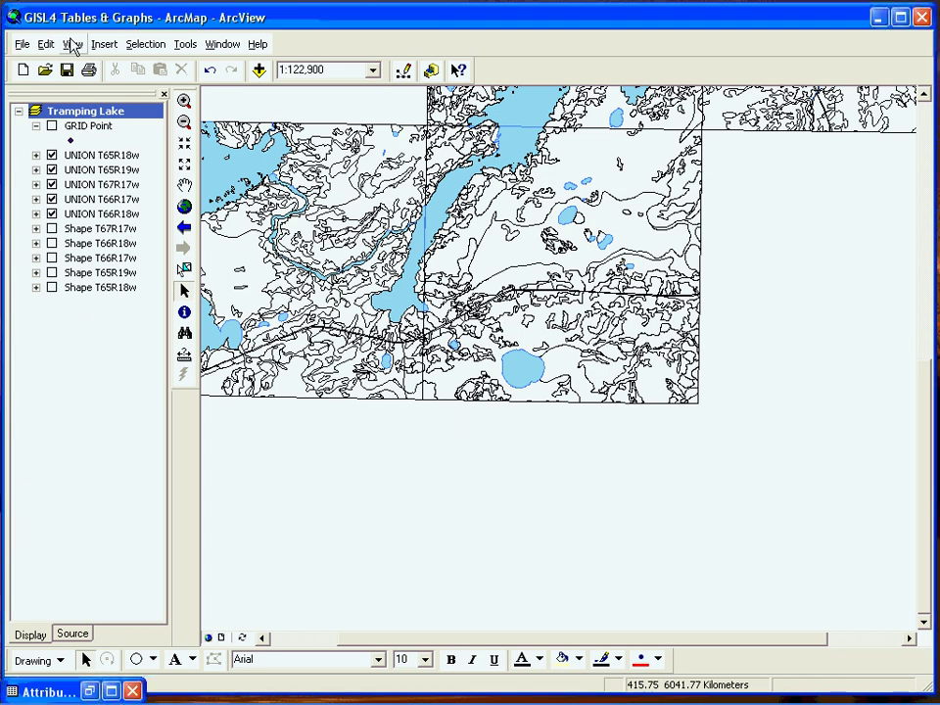
# Check whether the Draw toolbar is turned on.
pyautogui.click(73, 45)
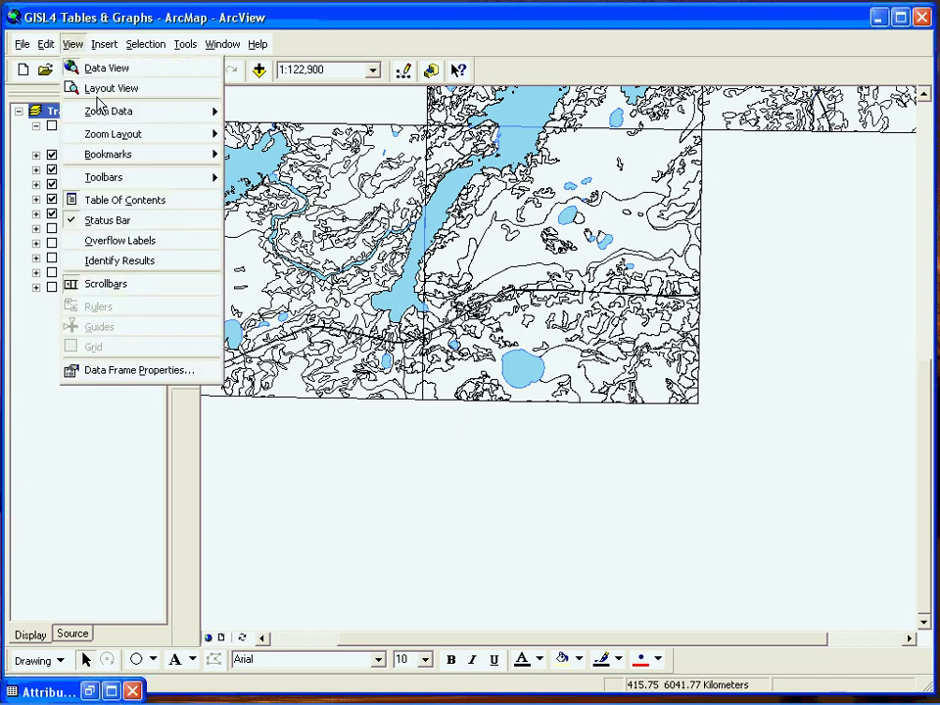
pyautogui.moveTo(98, 114)
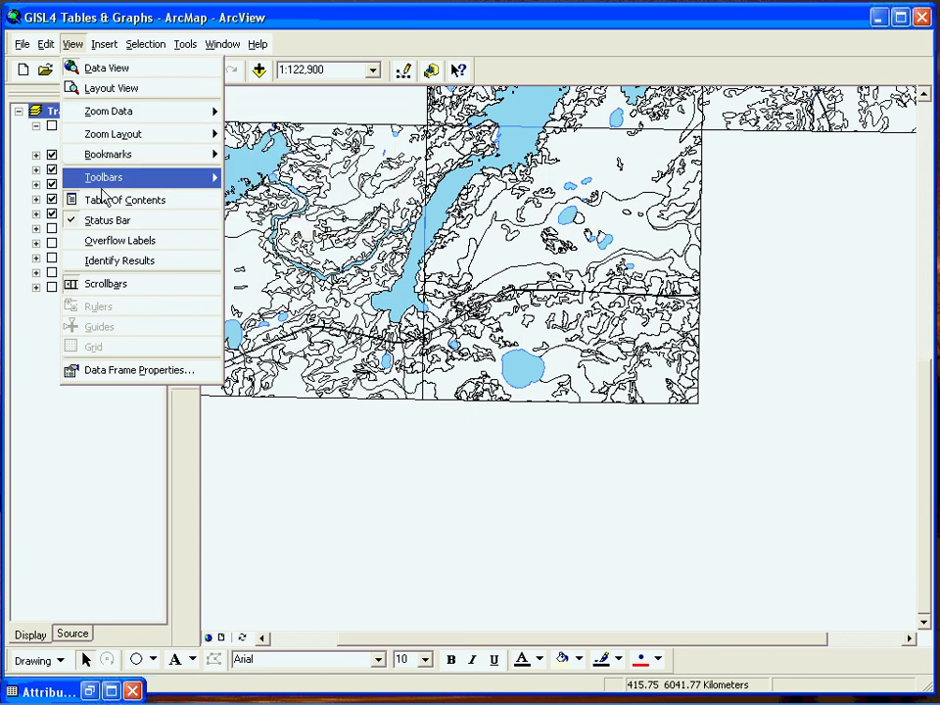
pyautogui.moveTo(152, 186)
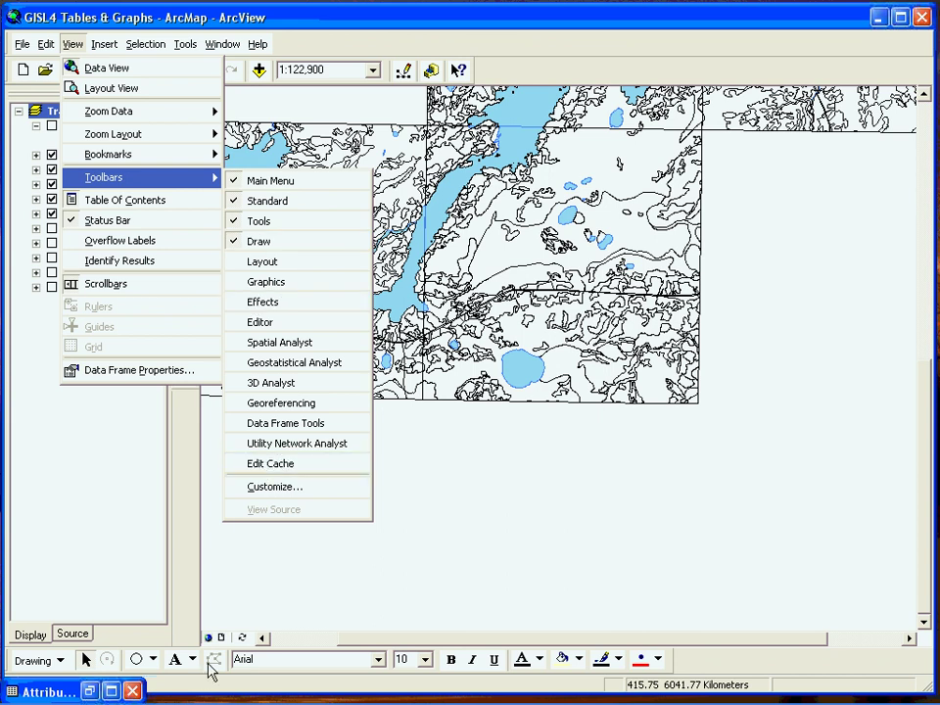
pyautogui.press('Escape')
pyautogui.press('Escape')
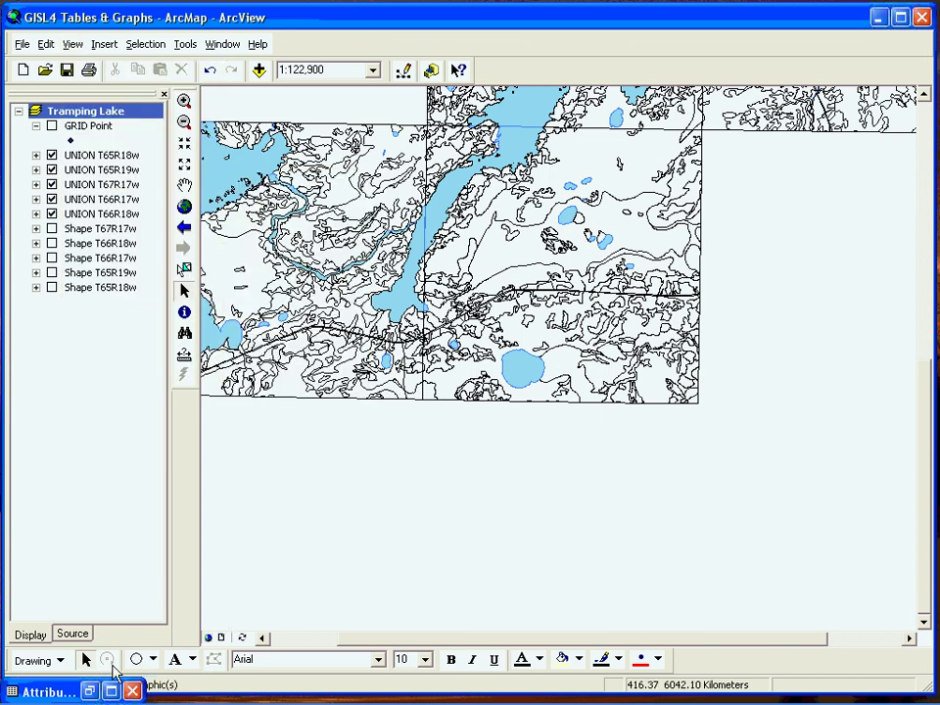
# Move the minimized attribute table clear of the coordinate read-out and draw a circle with a radius of about 1002 m around the small lakes.
pyautogui.click(151, 661)
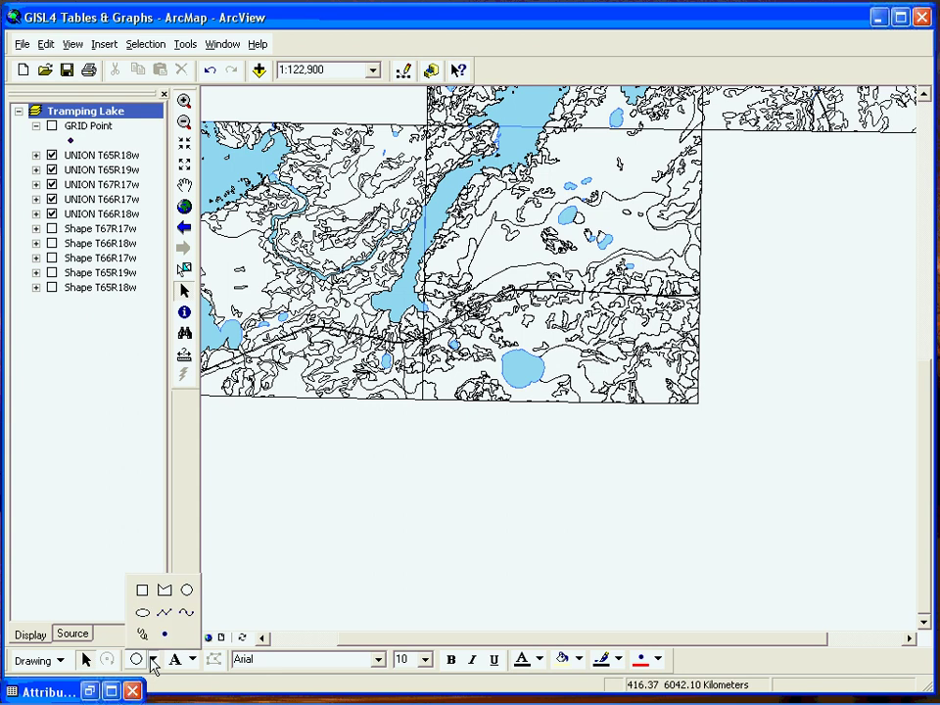
pyautogui.click(187, 590)
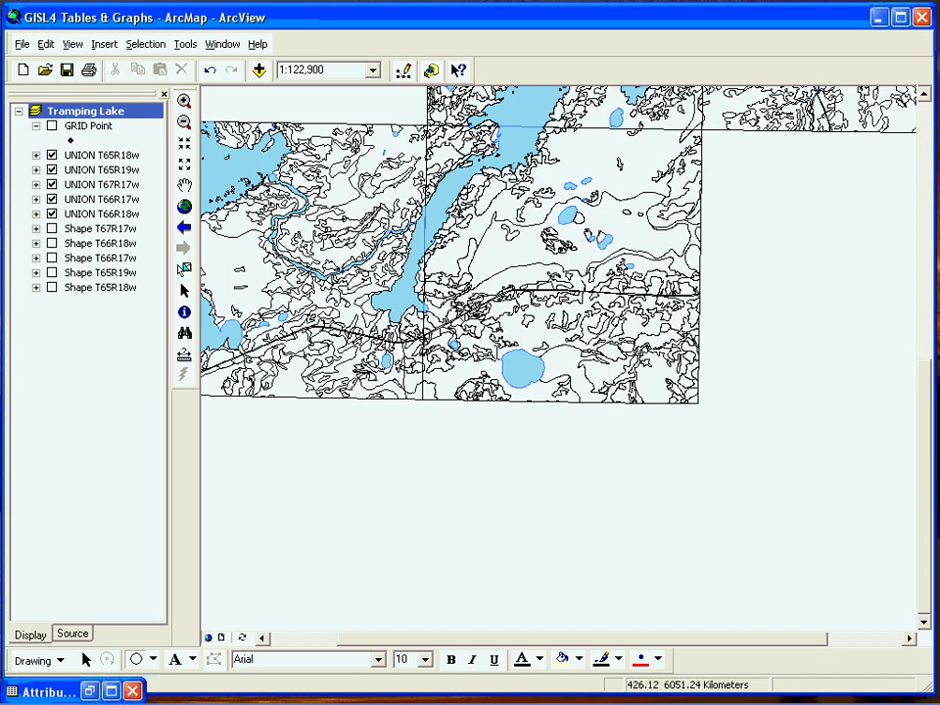
pyautogui.moveTo(102, 698)
pyautogui.moveTo(55, 692); pyautogui.dragTo(545, 690)
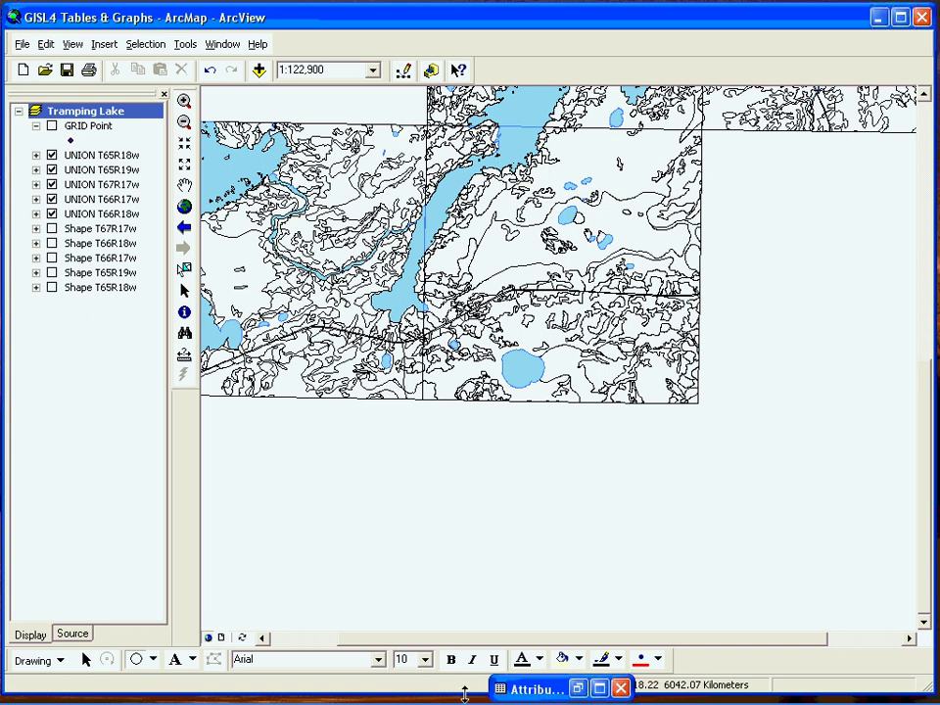
pyautogui.moveTo(539, 697); pyautogui.dragTo(810, 695)
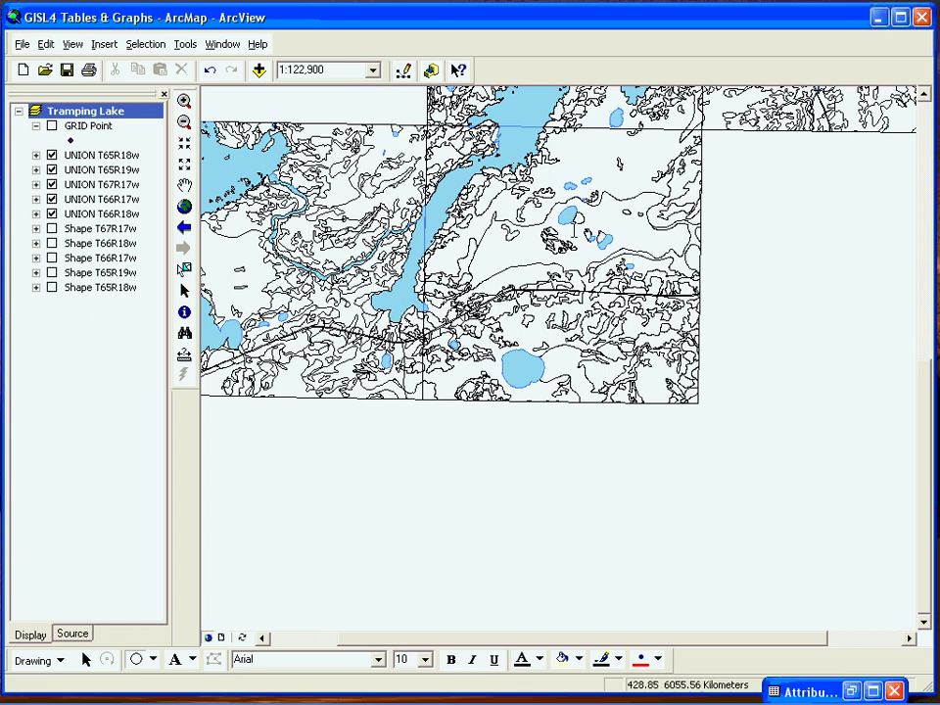
pyautogui.moveTo(428, 173); pyautogui.dragTo(419, 179)
pyautogui.moveTo(559, 239); pyautogui.dragTo(546, 247)
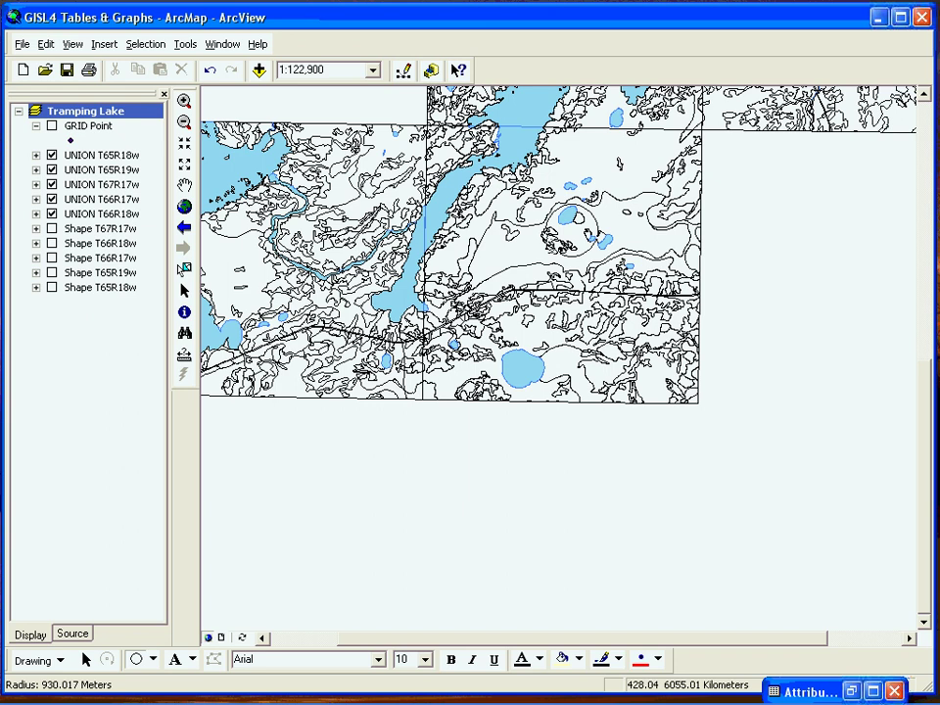
pyautogui.moveTo(545, 247); pyautogui.dragTo(542, 248)
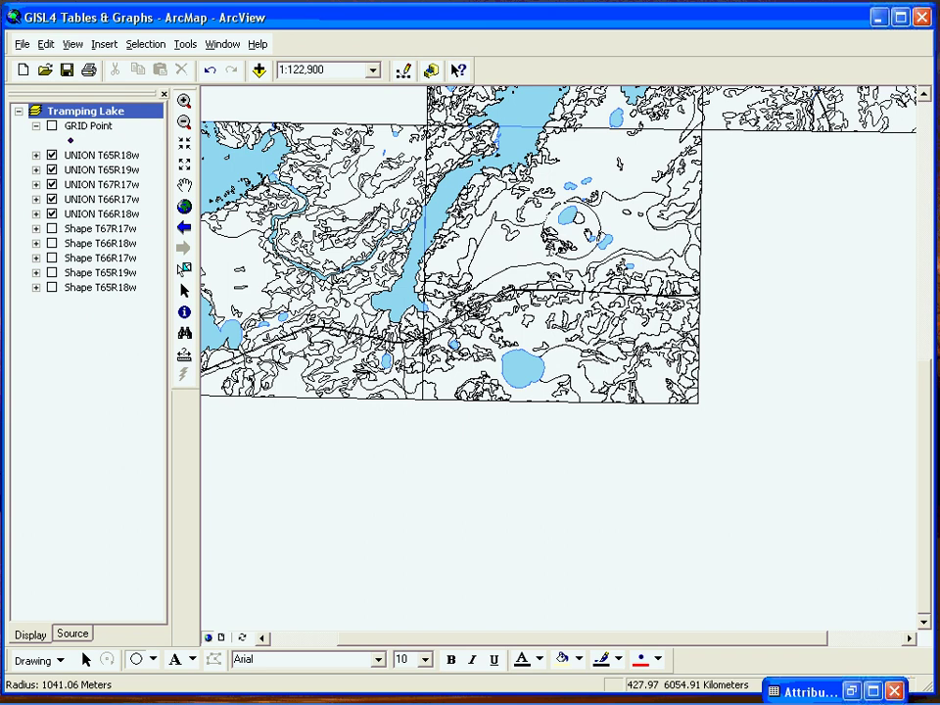
pyautogui.moveTo(542, 248); pyautogui.dragTo(544, 247)
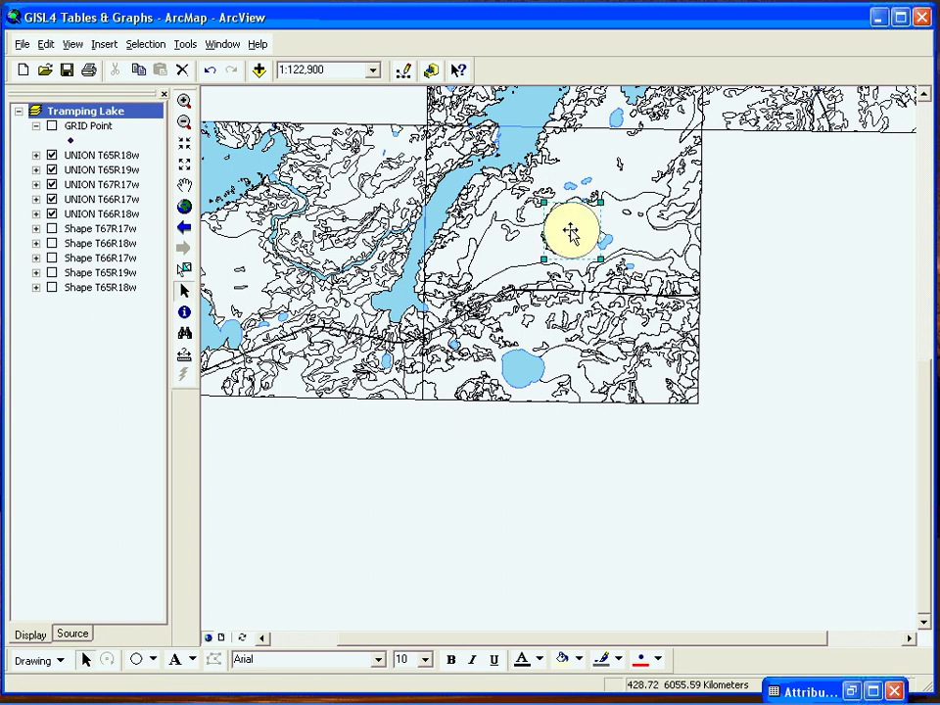
# Round the circle's centre position to X 428786 m and Y 6055561 m in its size and position properties.
pyautogui.rightClick(572, 232)
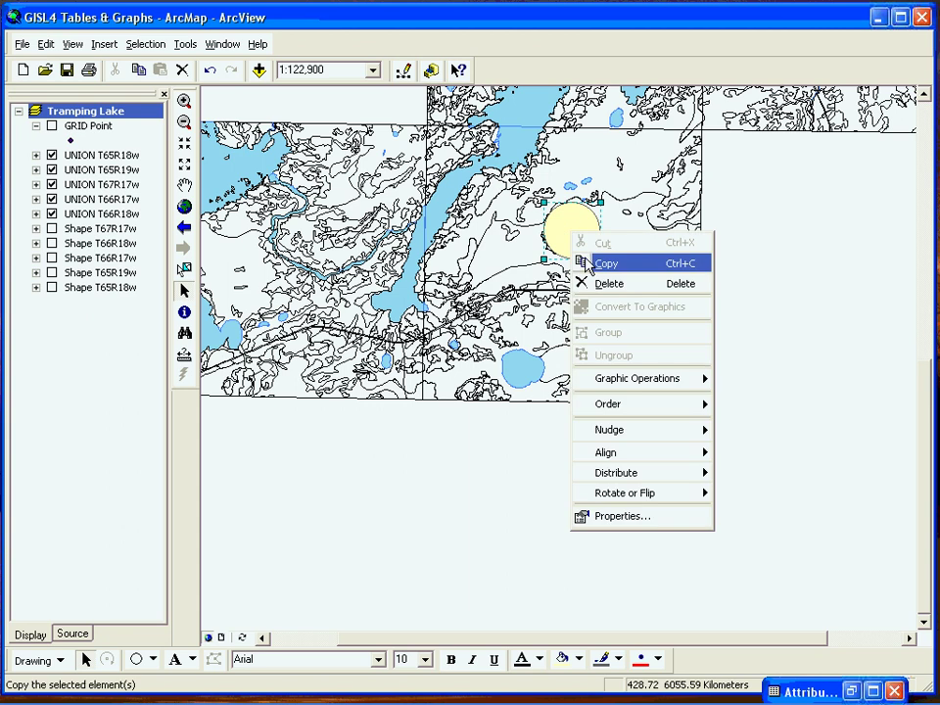
pyautogui.click(616, 523)
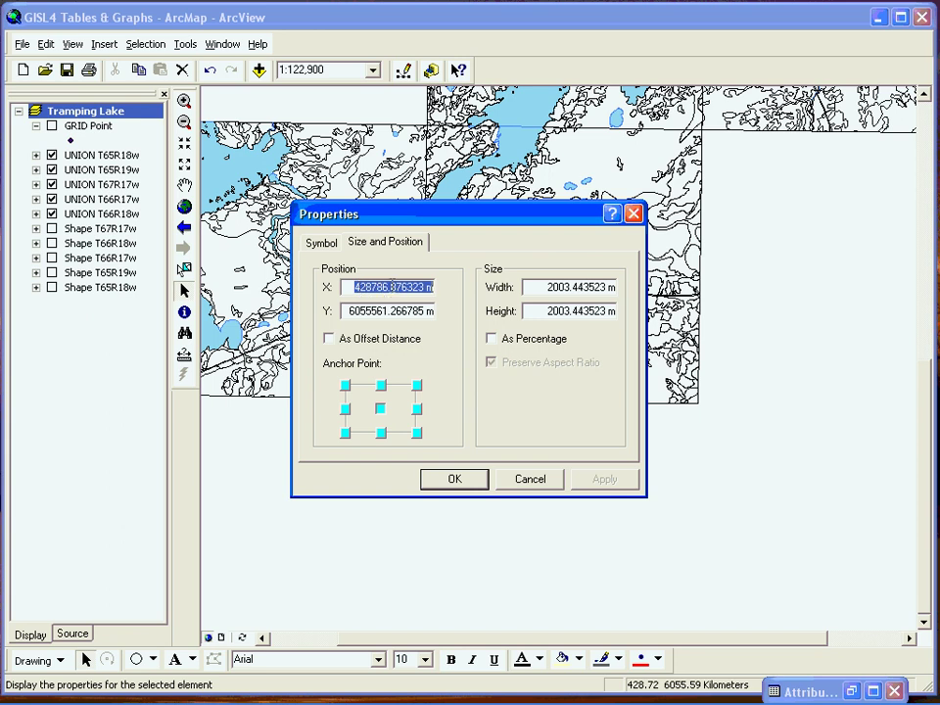
pyautogui.moveTo(390, 286); pyautogui.dragTo(435, 287)
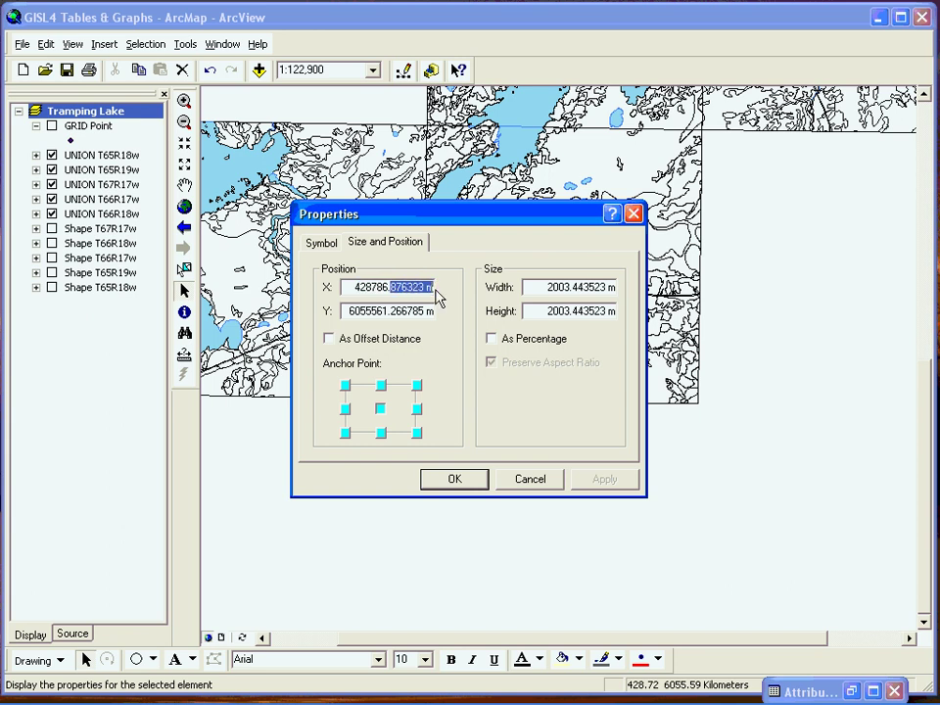
pyautogui.press('Delete')
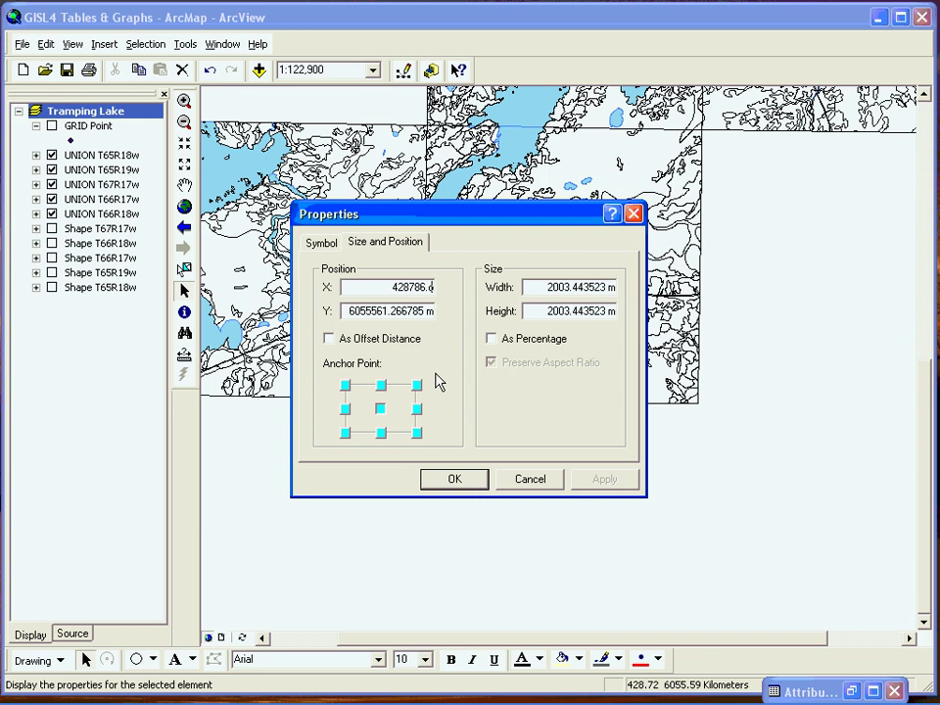
pyautogui.write('o')
pyautogui.click(349, 310)
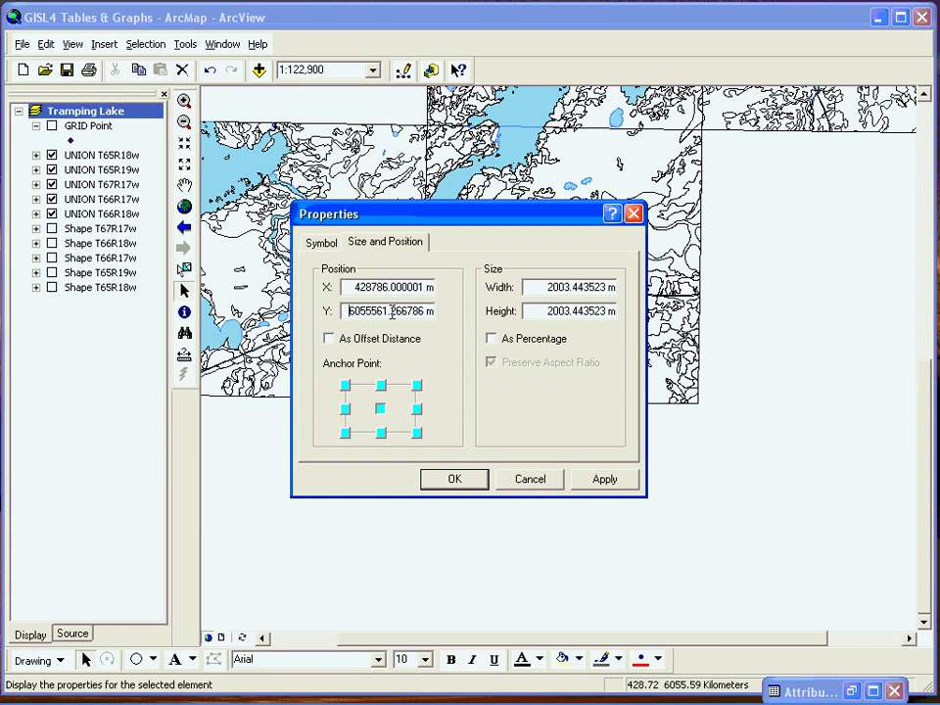
pyautogui.moveTo(391, 310); pyautogui.dragTo(468, 317)
pyautogui.write('0')
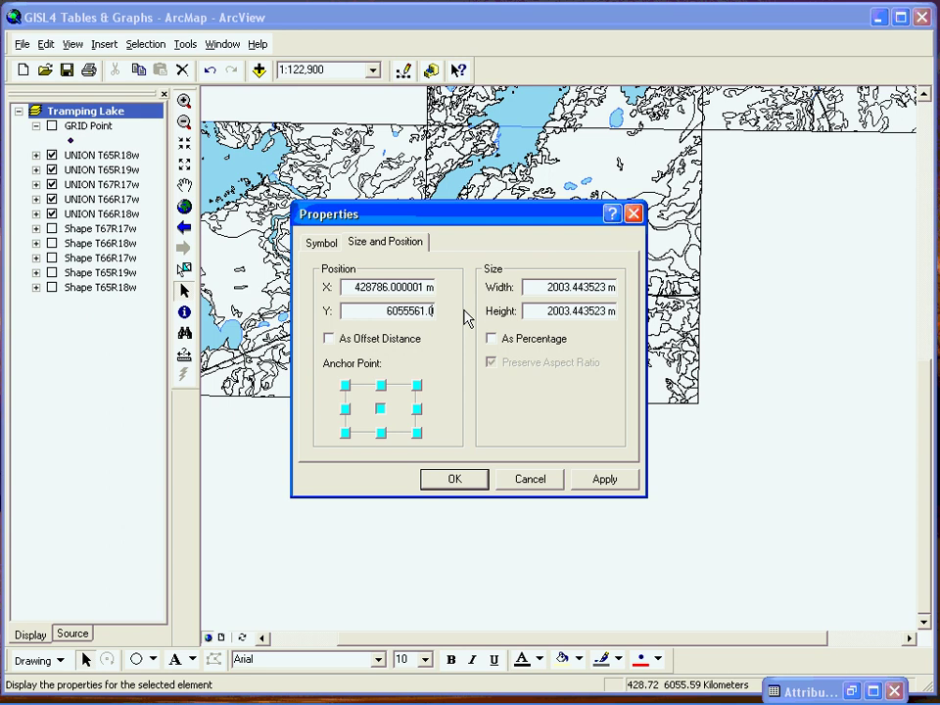
pyautogui.click(421, 286)
pyautogui.moveTo(421, 285); pyautogui.dragTo(424, 287)
pyautogui.write('0')
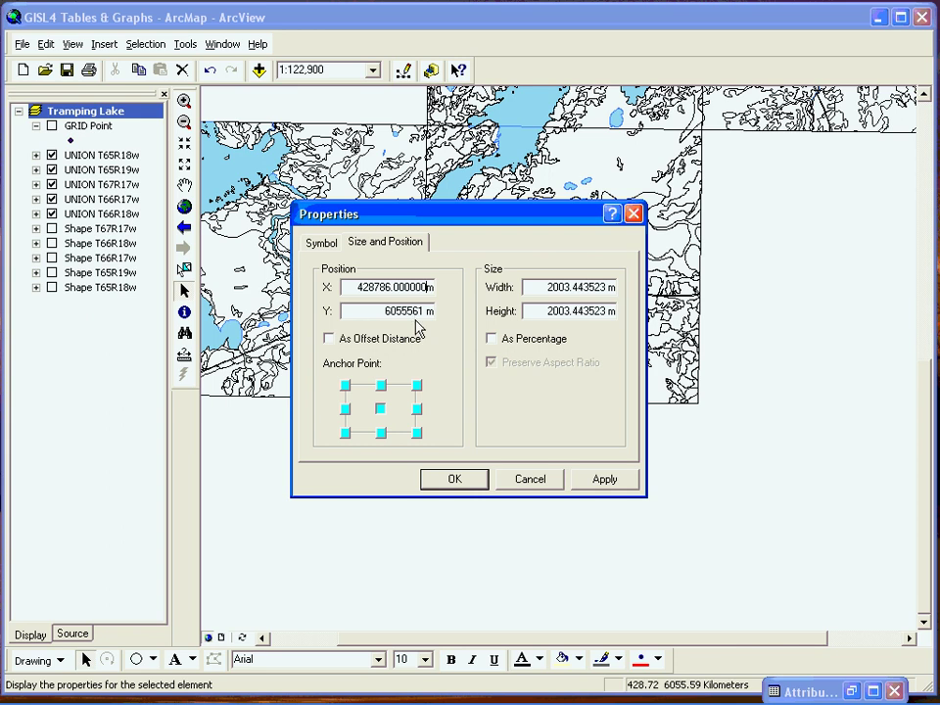
pyautogui.press('Return')
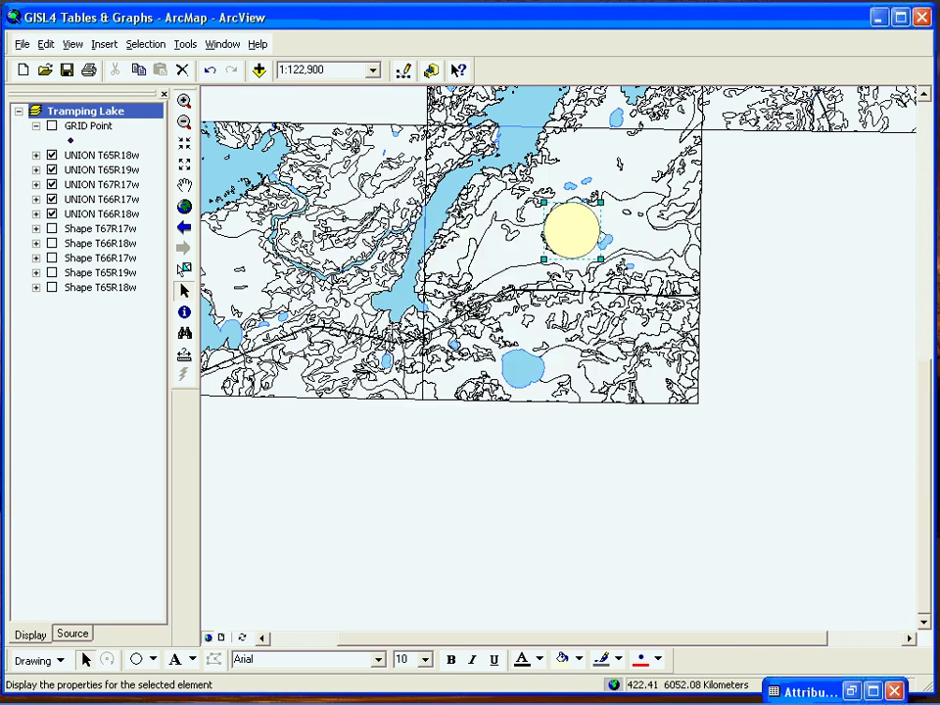
# Try again to set the circle's X position to 428786.000000 m, and set its width to 2000 m.
pyautogui.rightClick(572, 233)
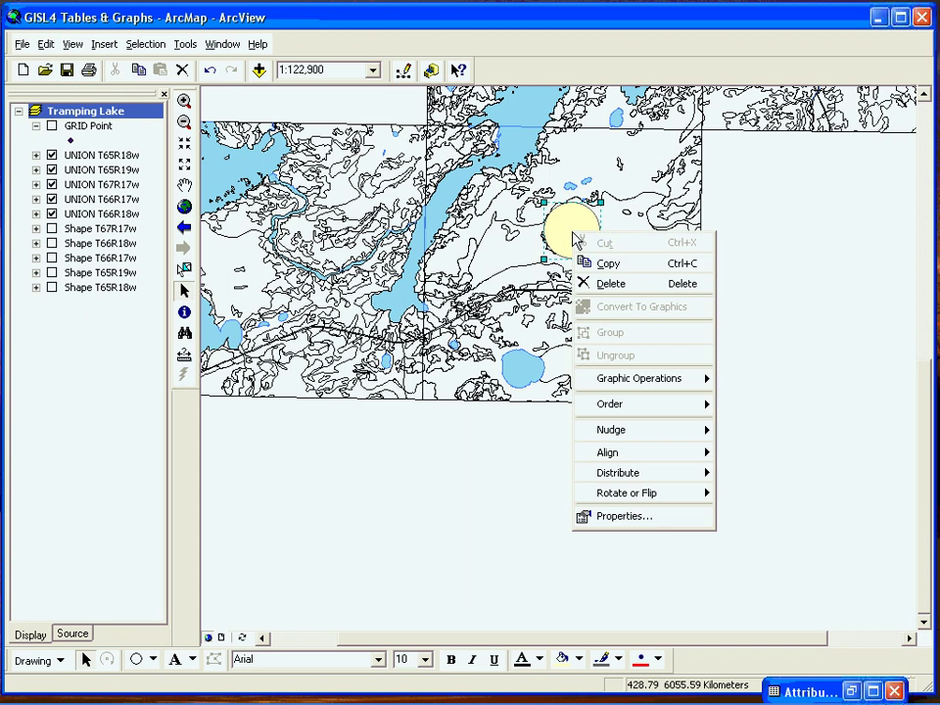
pyautogui.click(627, 519)
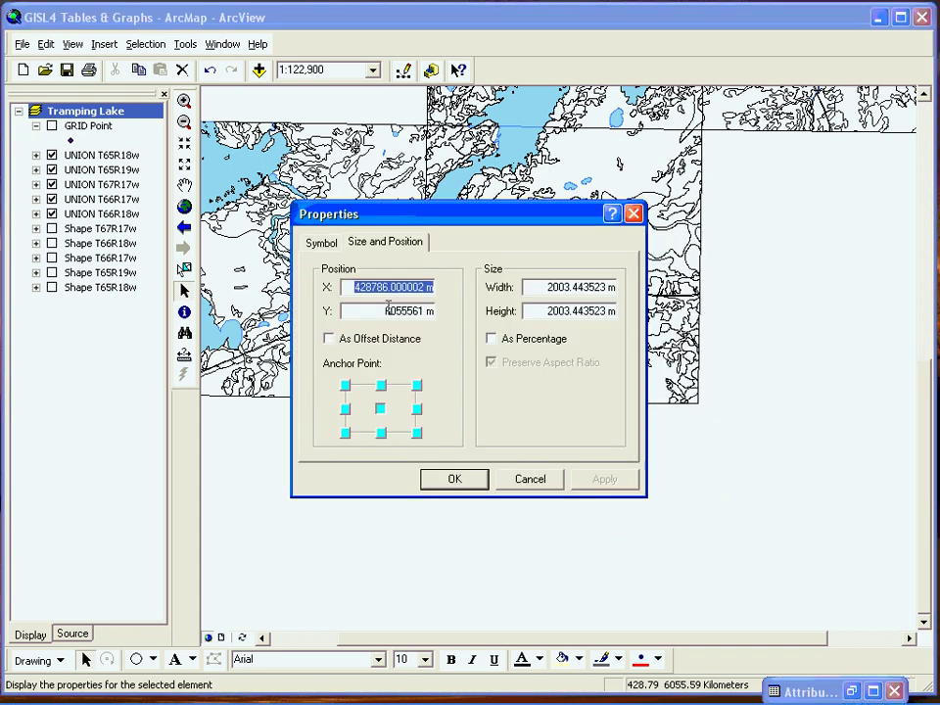
pyautogui.click(416, 286)
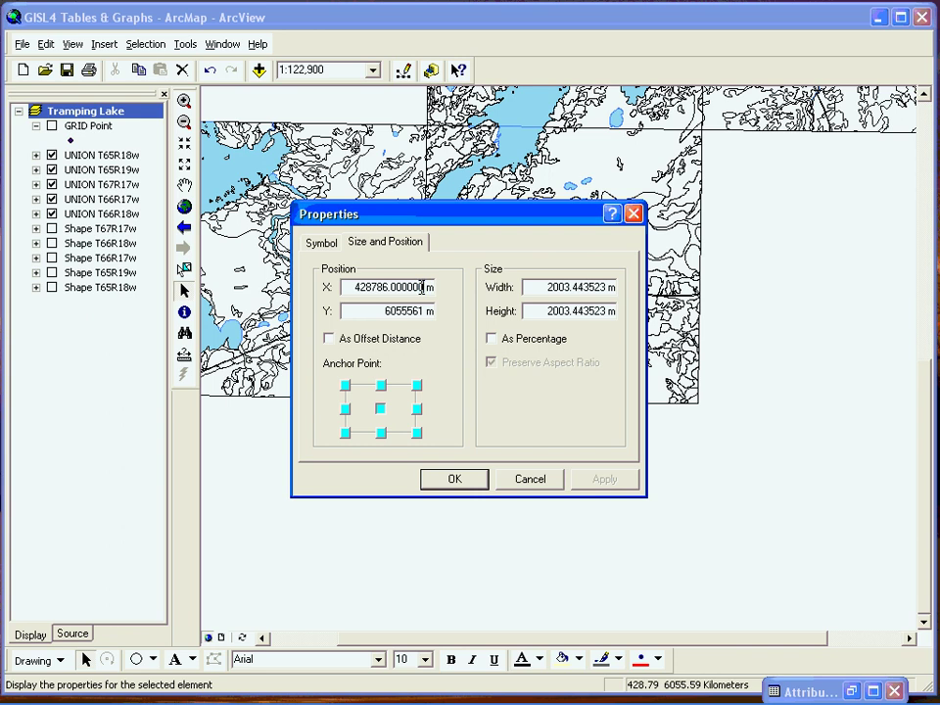
pyautogui.click(360, 310)
pyautogui.moveTo(565, 286); pyautogui.dragTo(608, 287)
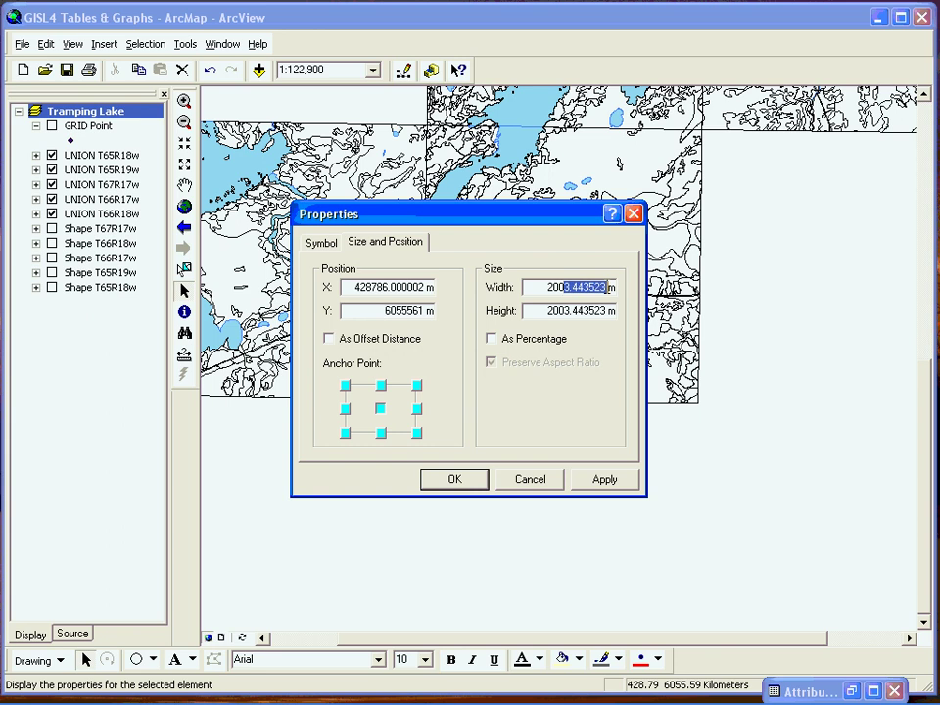
pyautogui.write('000m')
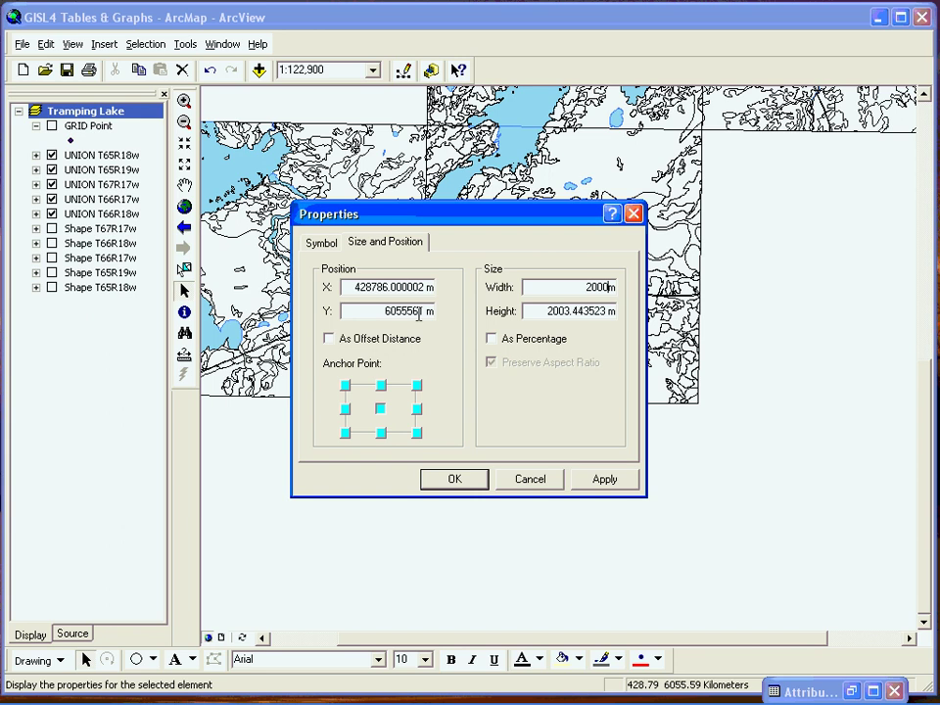
pyautogui.click(602, 480)
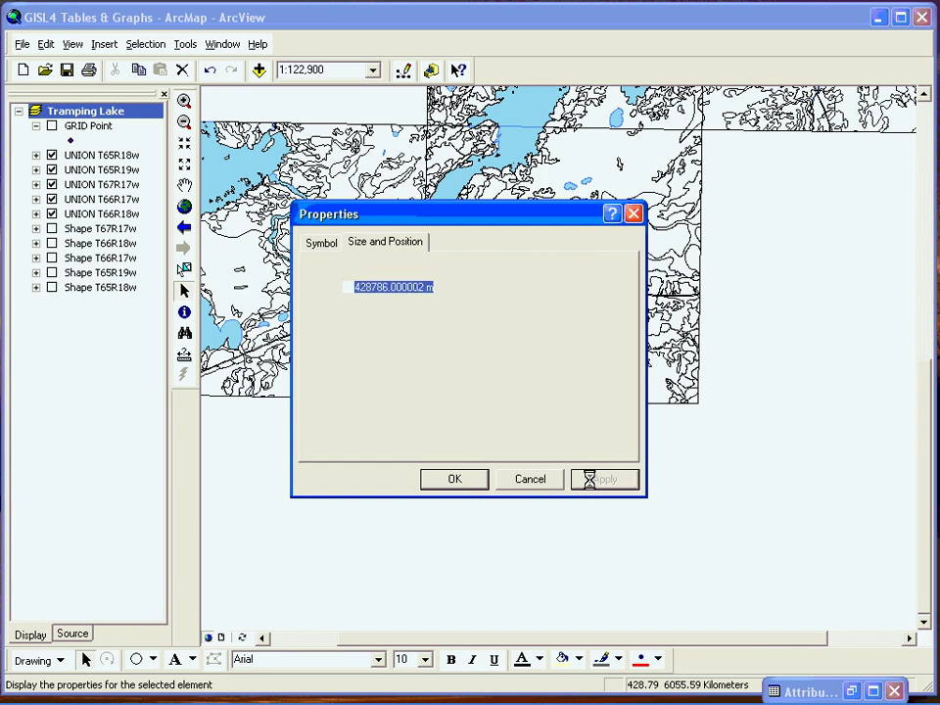
# Move the properties dialog off the circle and set the circle's fill to No Color.
pyautogui.moveTo(545, 220); pyautogui.dragTo(528, 317)
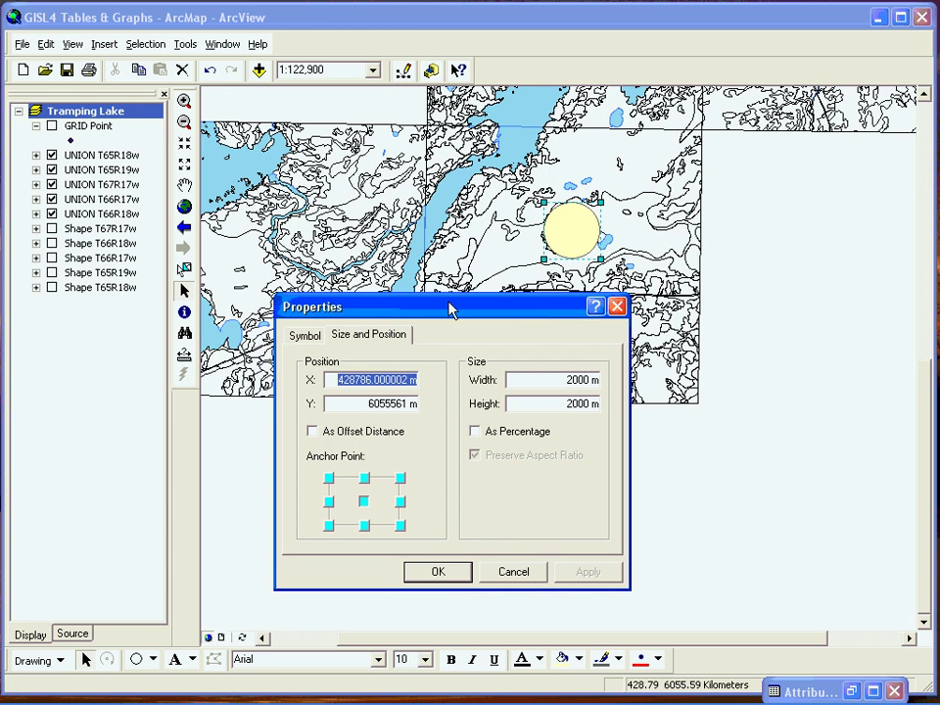
pyautogui.click(307, 335)
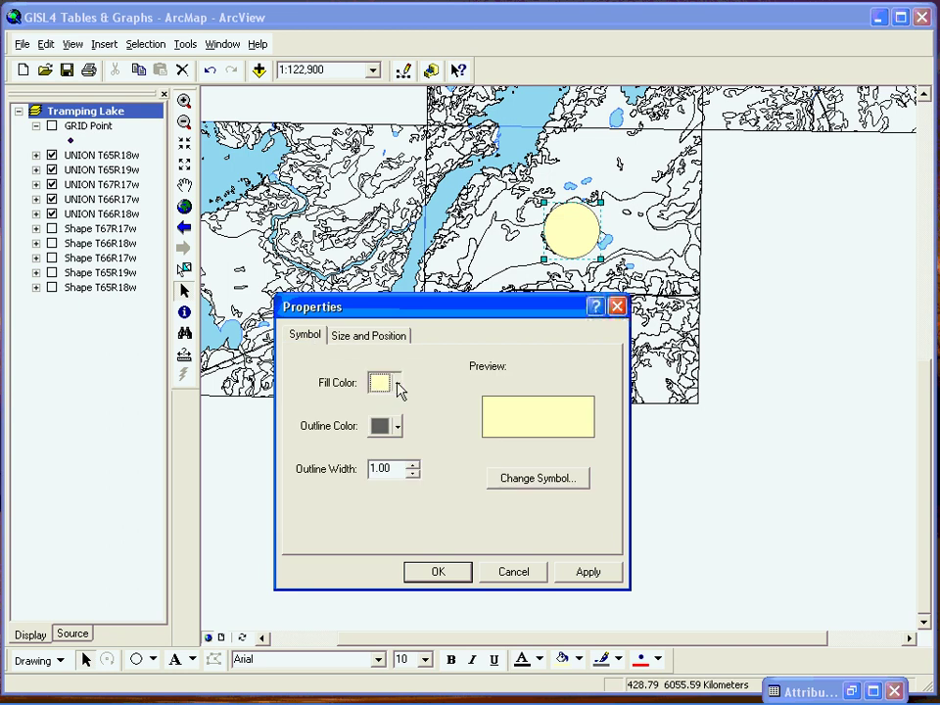
pyautogui.click(398, 385)
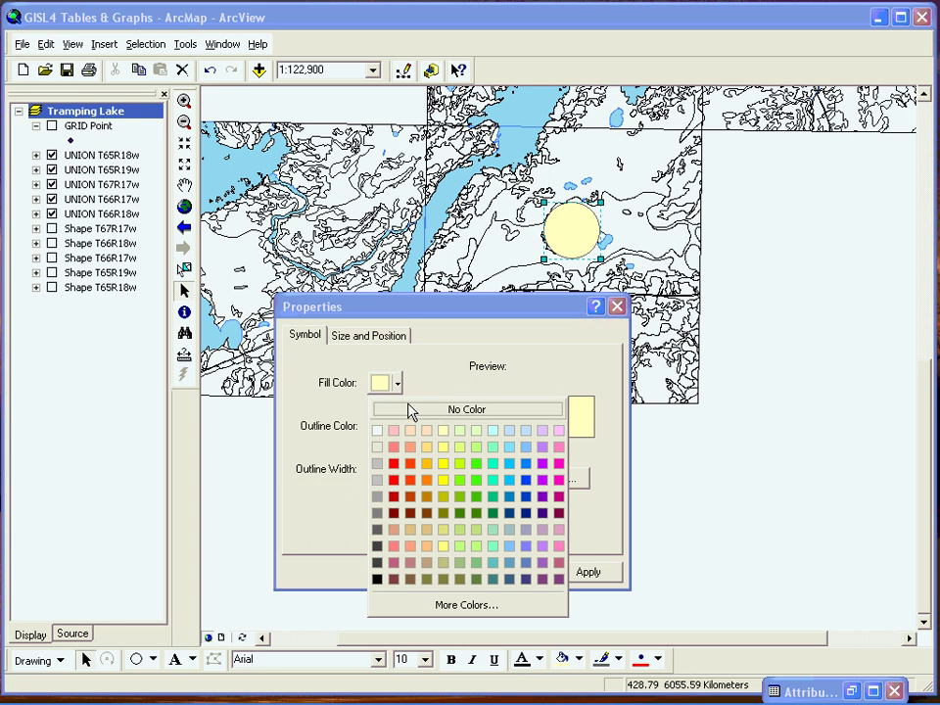
pyautogui.click(410, 410)
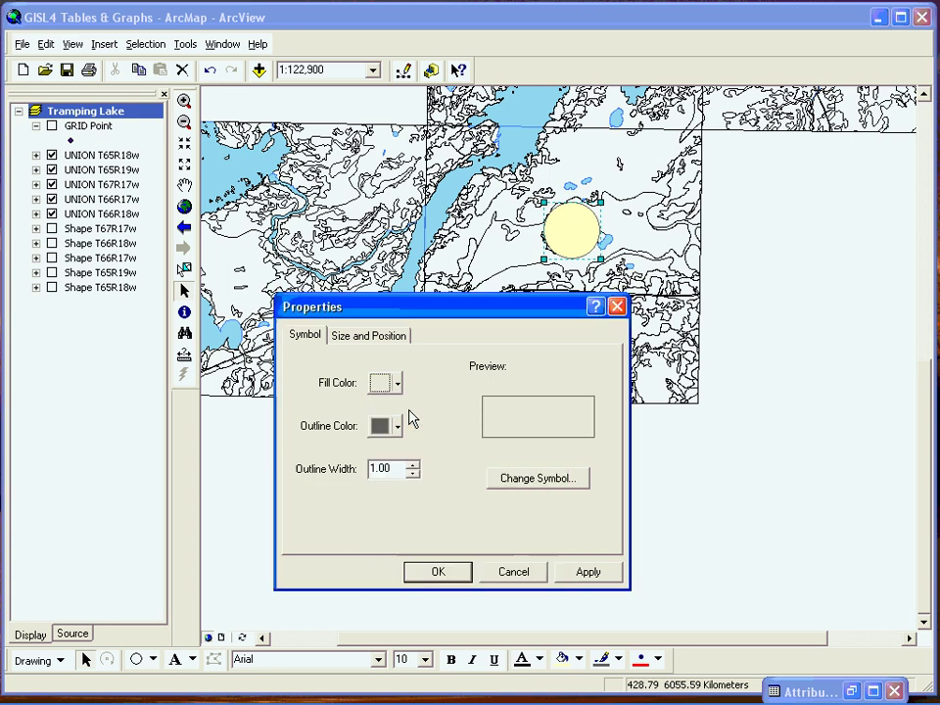
pyautogui.click(601, 572)
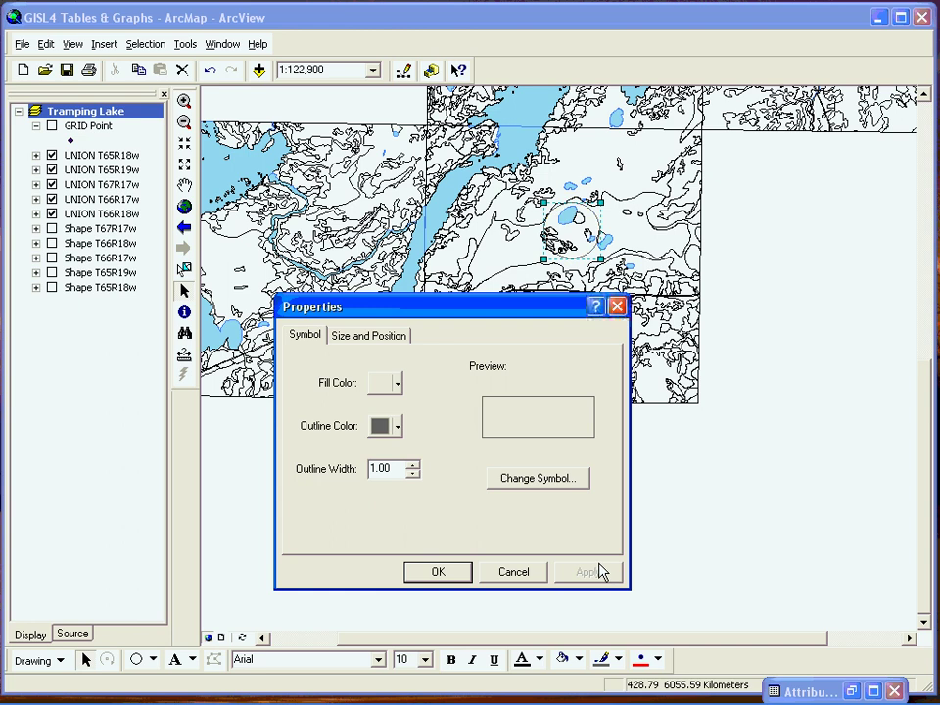
pyautogui.click(439, 574)
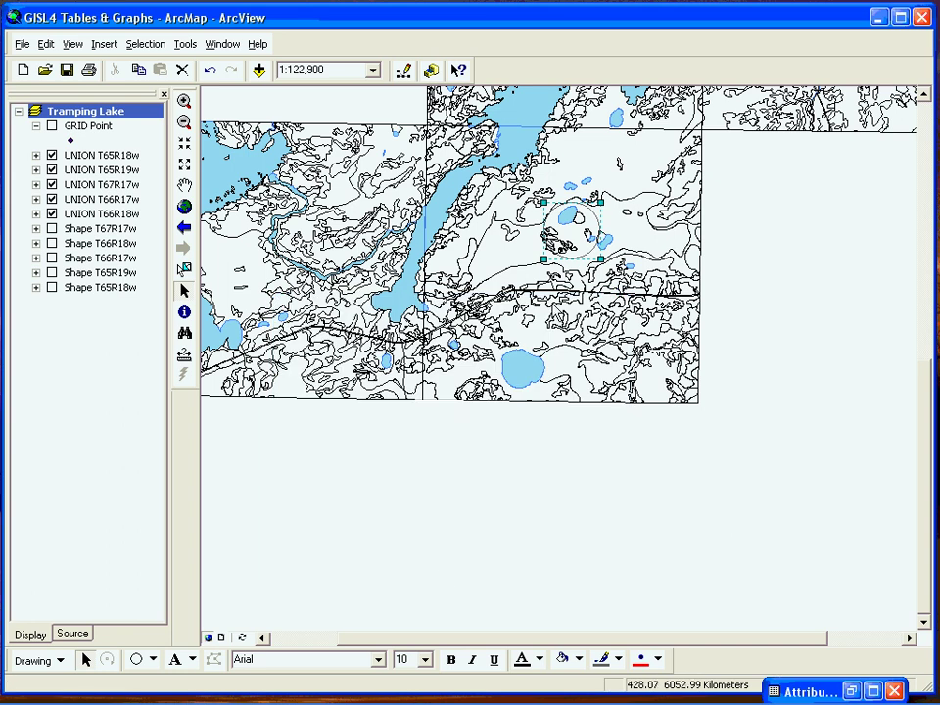
# Select the map features by the circle graphic and restore the attribute table of UNION T65R18w.
pyautogui.click(144, 49)
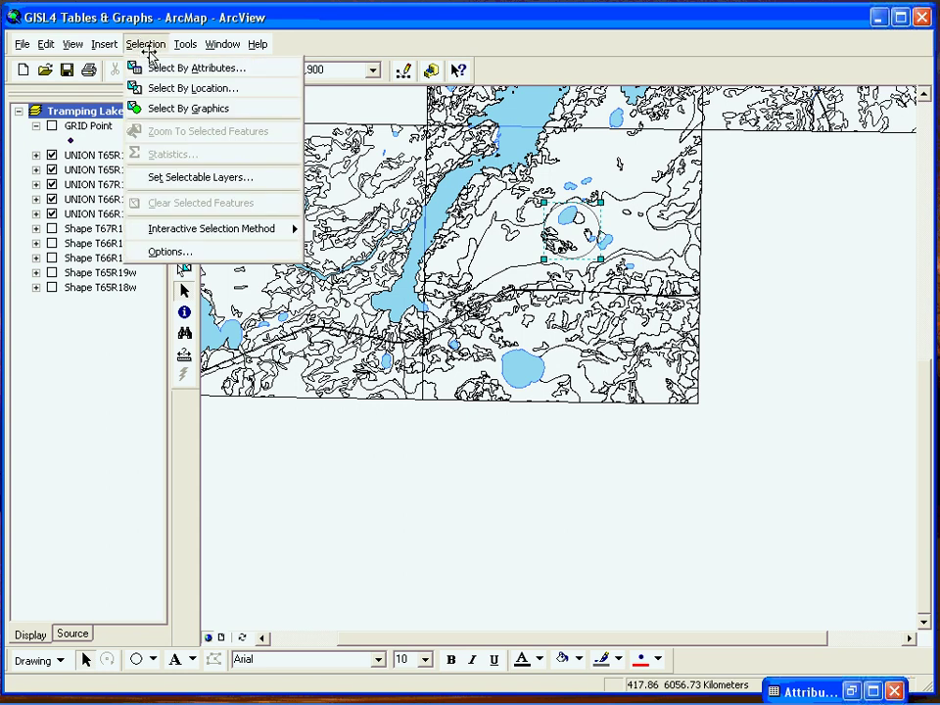
pyautogui.click(176, 114)
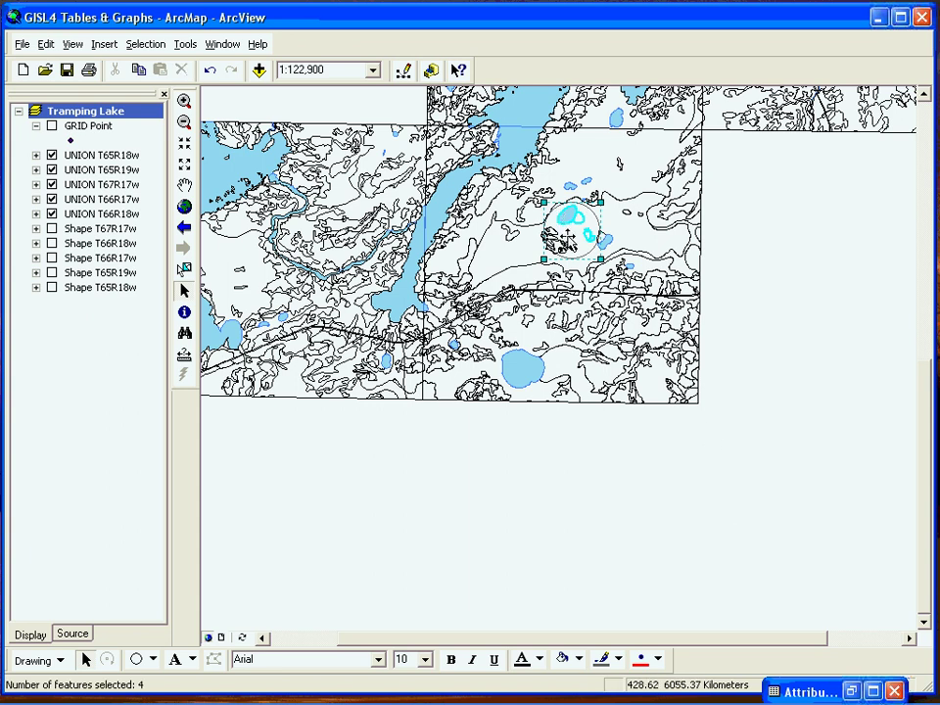
pyautogui.moveTo(860, 697)
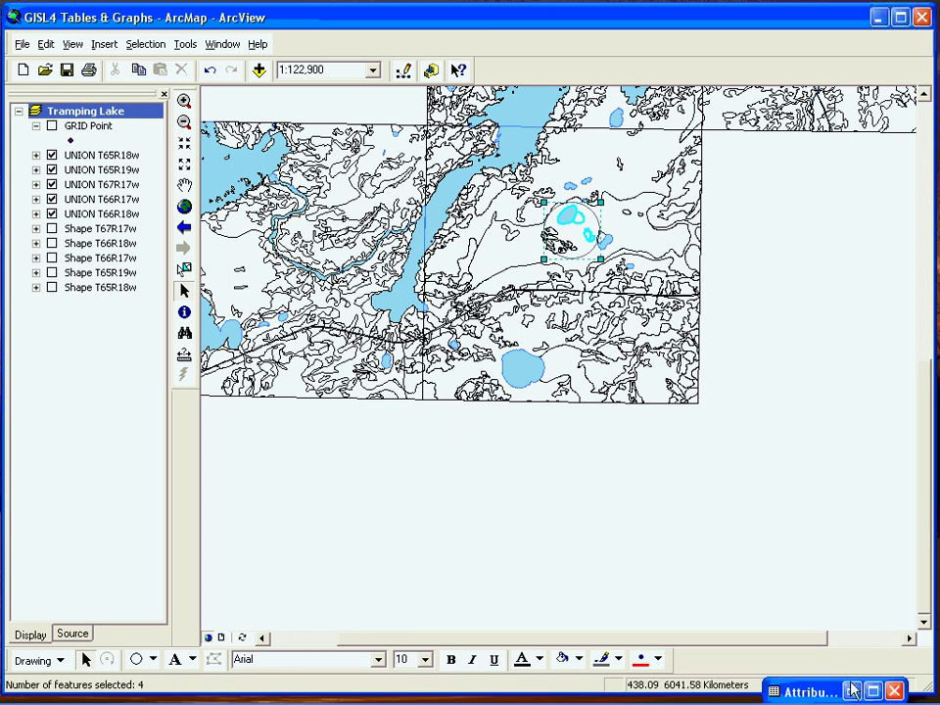
pyautogui.click(853, 691)
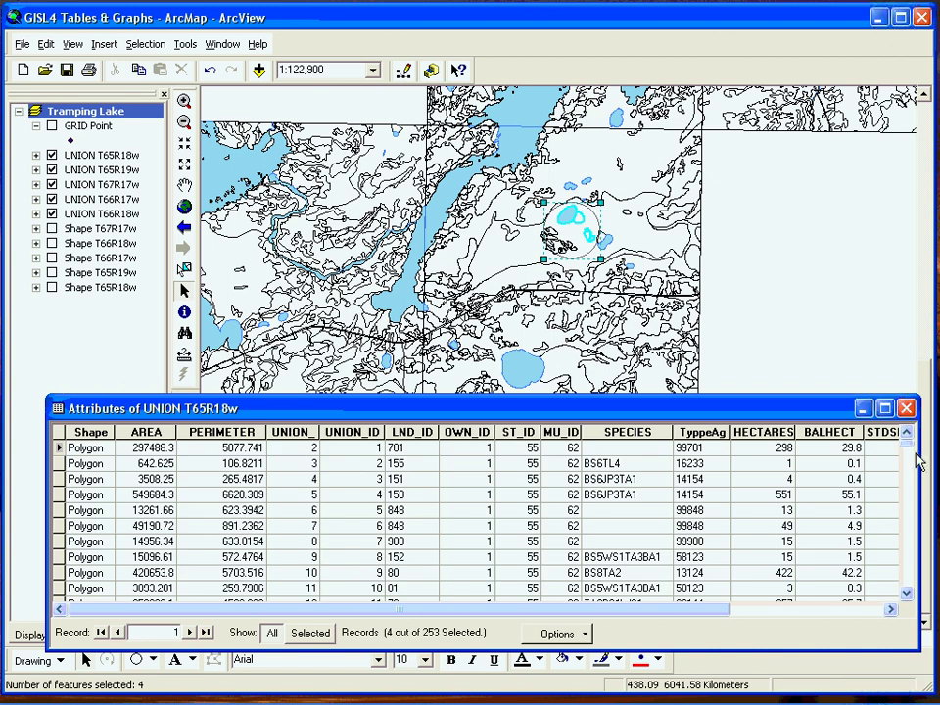
# Look through the UNION T65R18w attribute table for the selected records and limit the table to selected records only.
pyautogui.moveTo(907, 443); pyautogui.dragTo(894, 496)
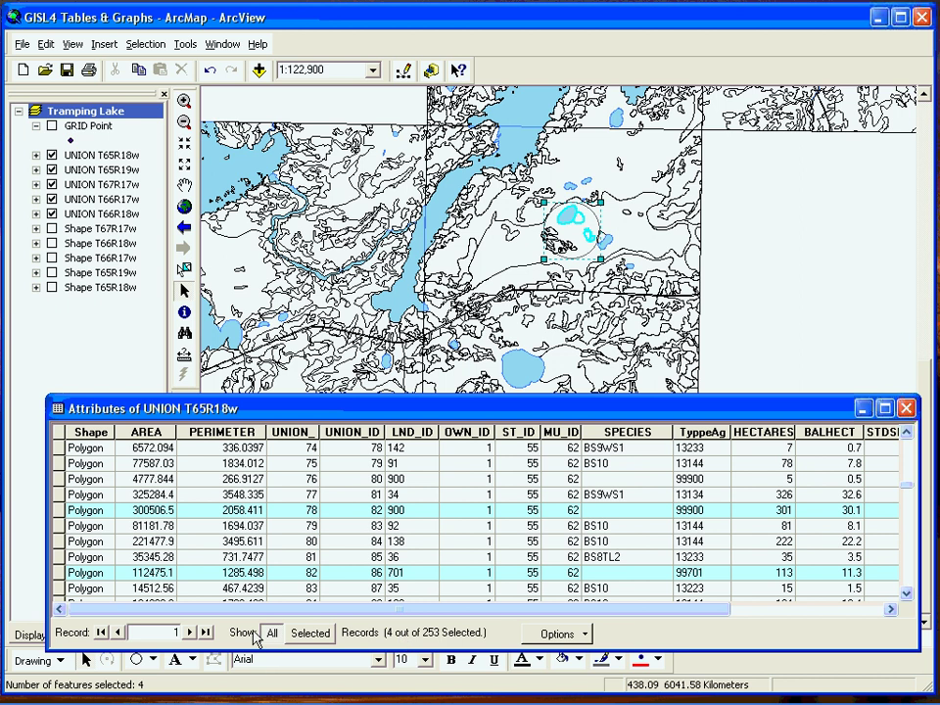
pyautogui.click(312, 634)
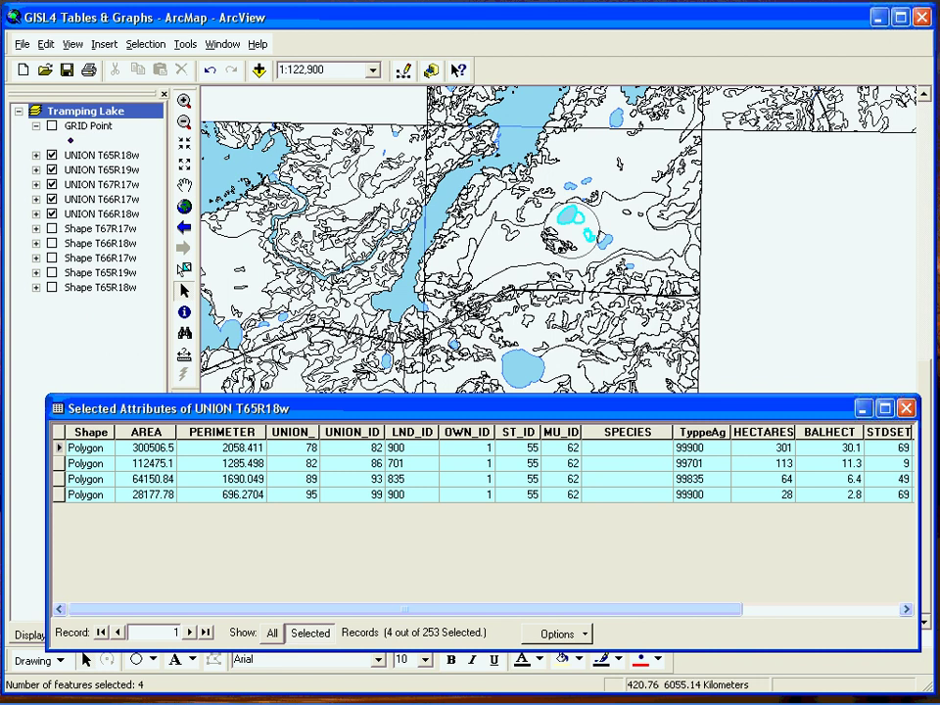
# Set the interactive selection option to select features partially or completely within the box or graphic(s).
pyautogui.click(146, 50)
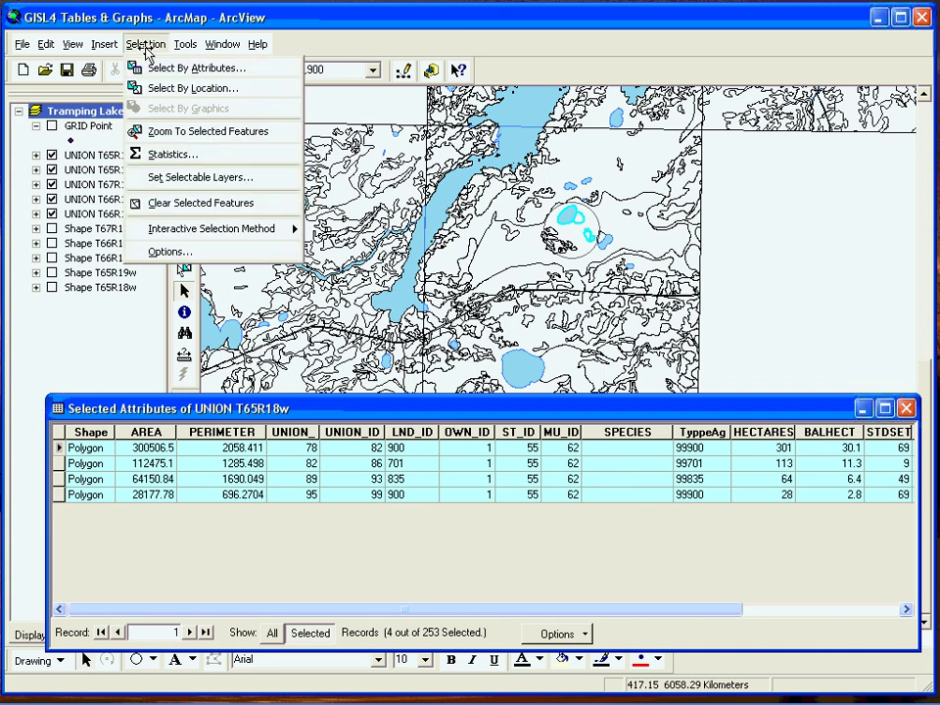
pyautogui.moveTo(216, 231)
pyautogui.click(201, 252)
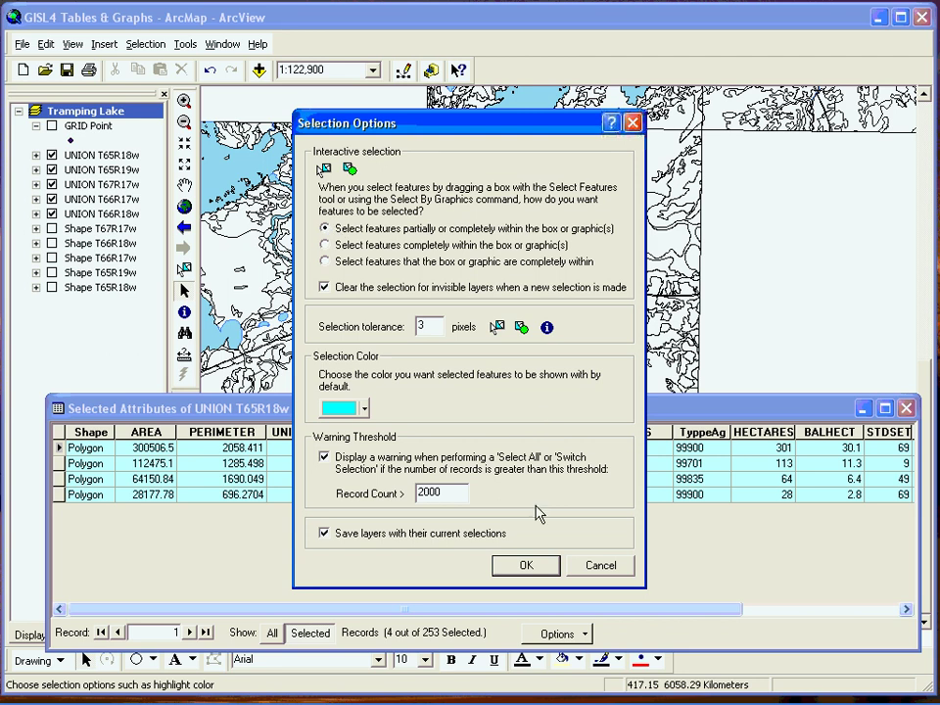
pyautogui.click(528, 567)
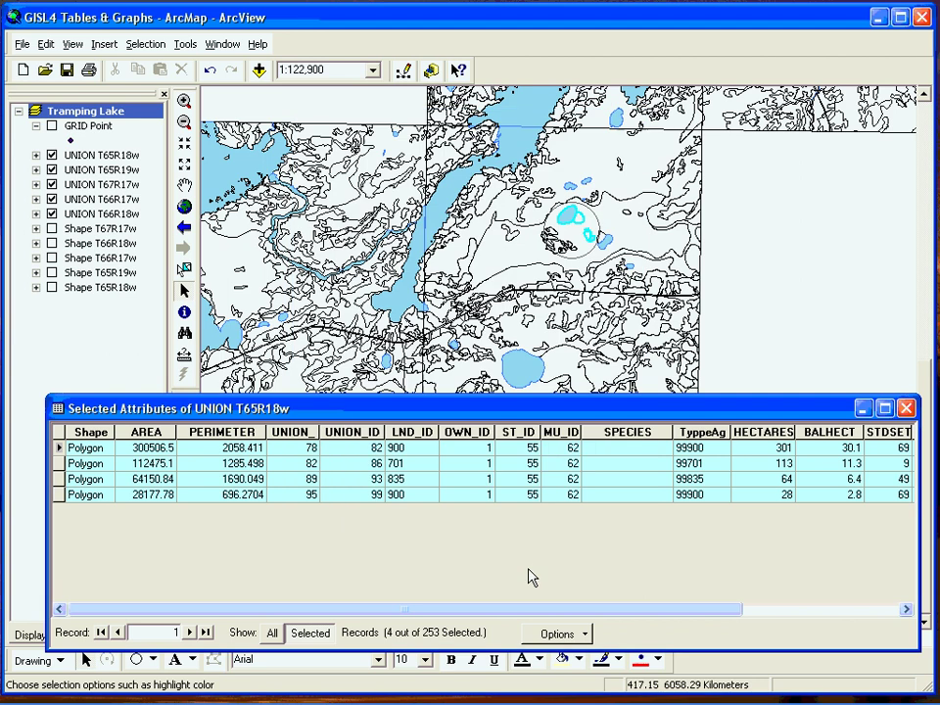
# Select the circle graphic on the map and select the features by it again.
pyautogui.click(149, 45)
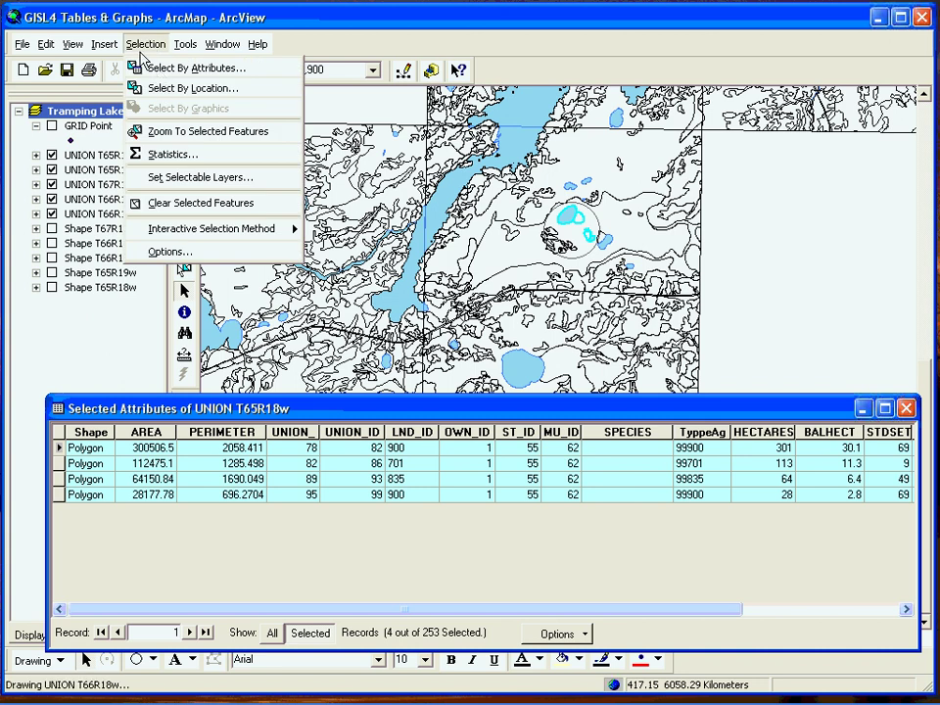
pyautogui.click(566, 225)
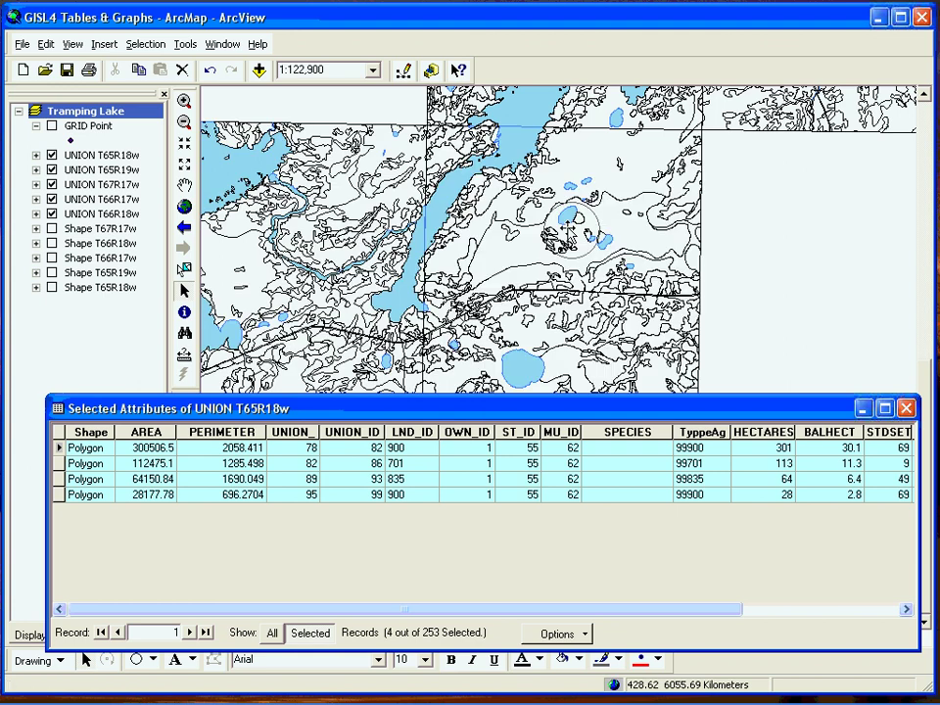
pyautogui.moveTo(566, 228); pyautogui.dragTo(561, 229)
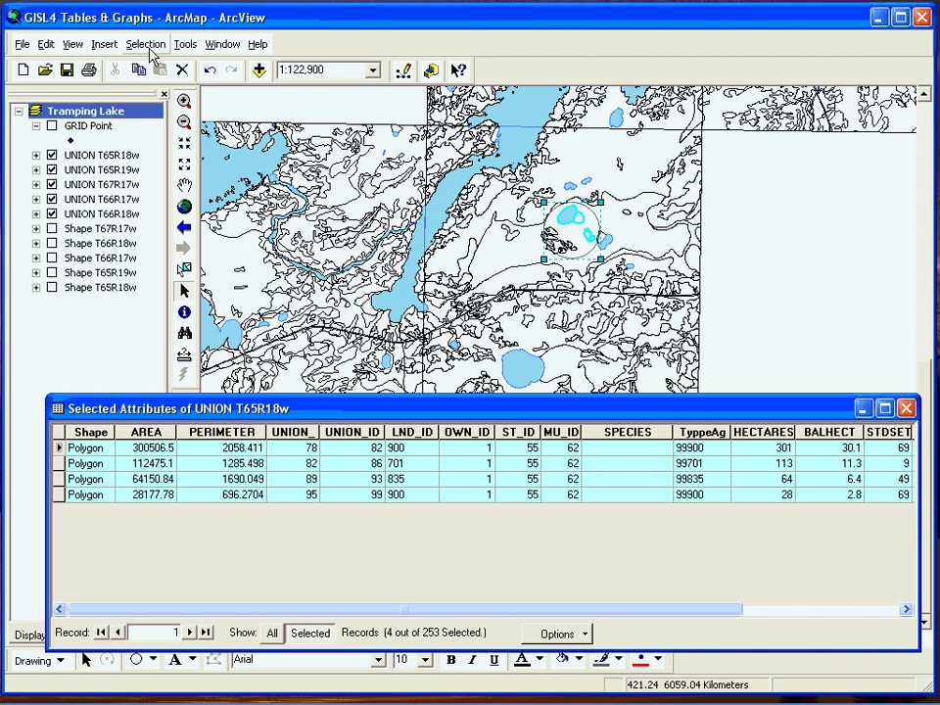
pyautogui.click(146, 46)
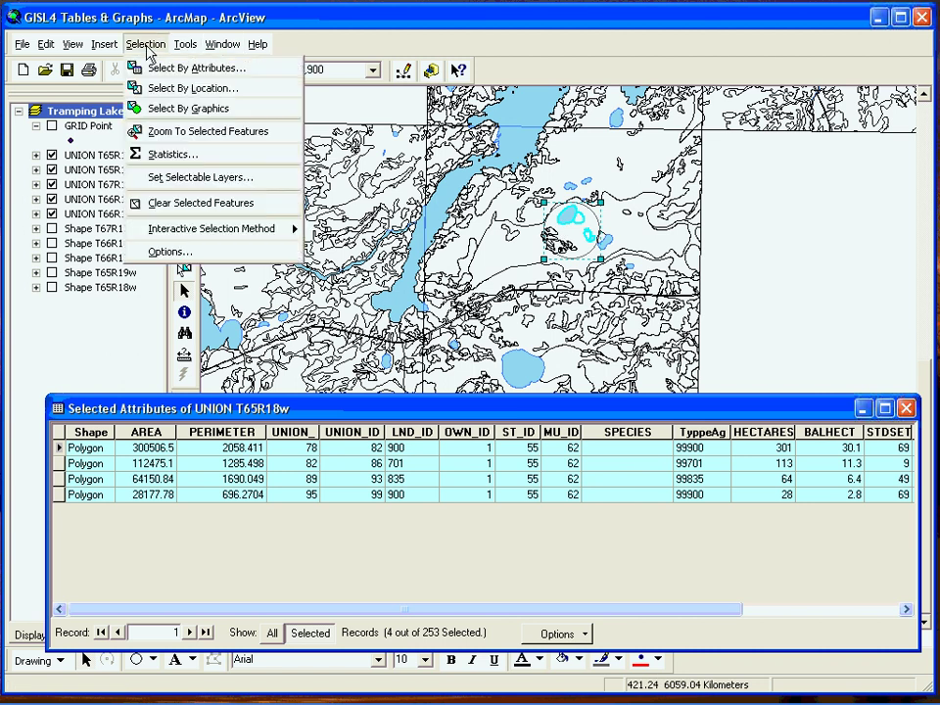
pyautogui.click(181, 109)
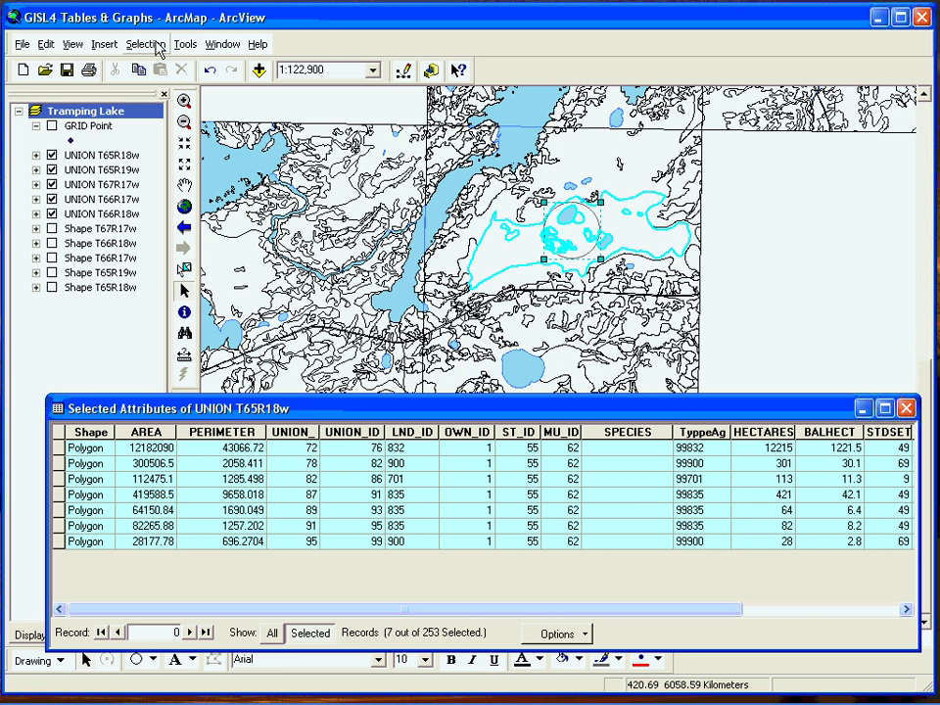
pyautogui.click(147, 44)
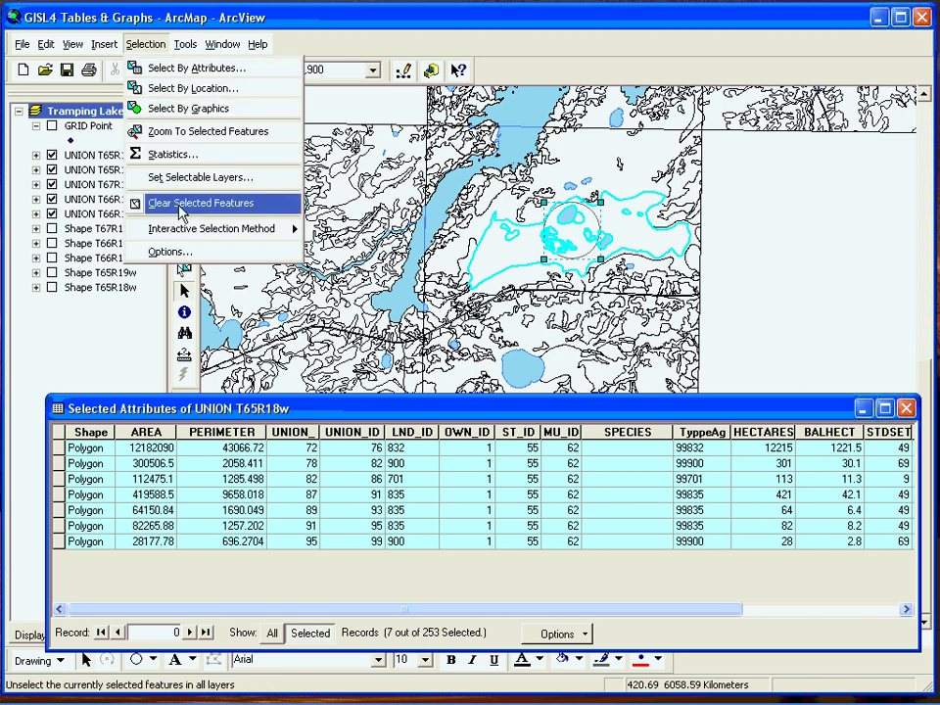
pyautogui.moveTo(196, 235)
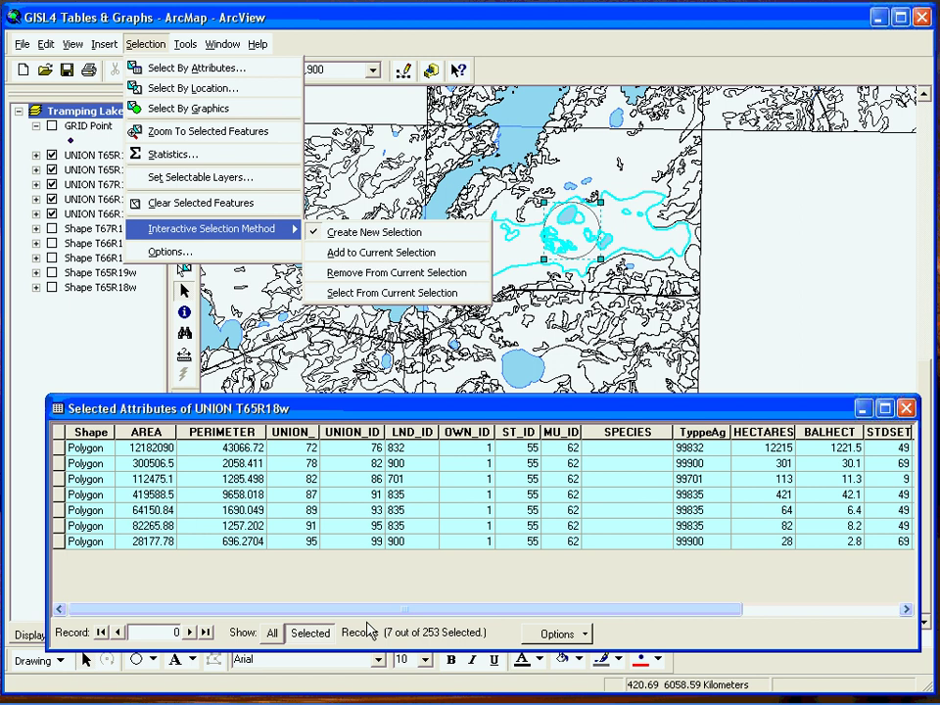
pyautogui.moveTo(372, 703)
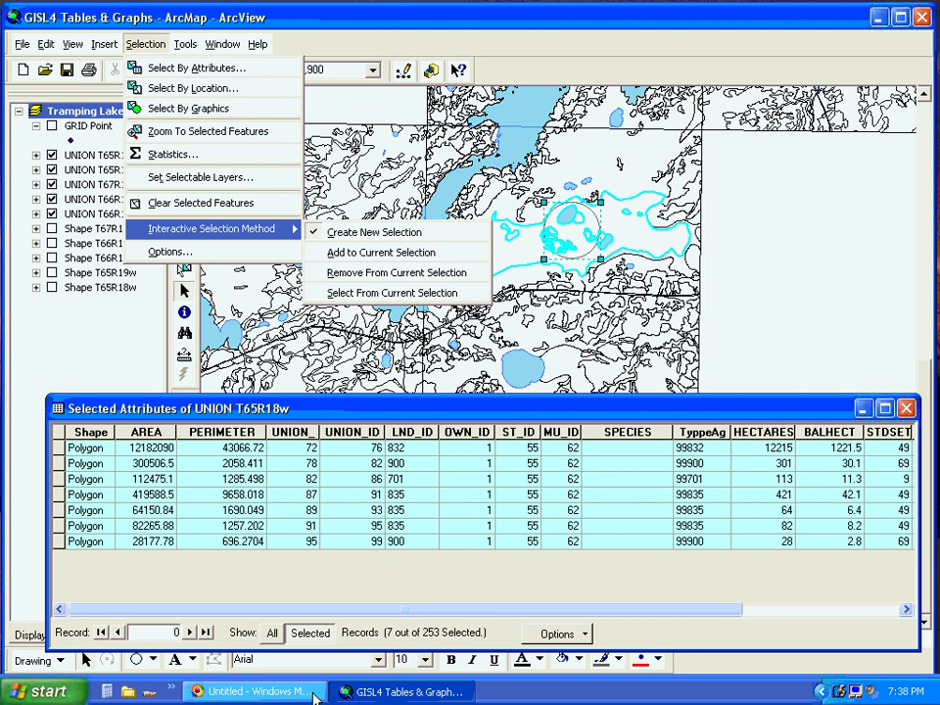